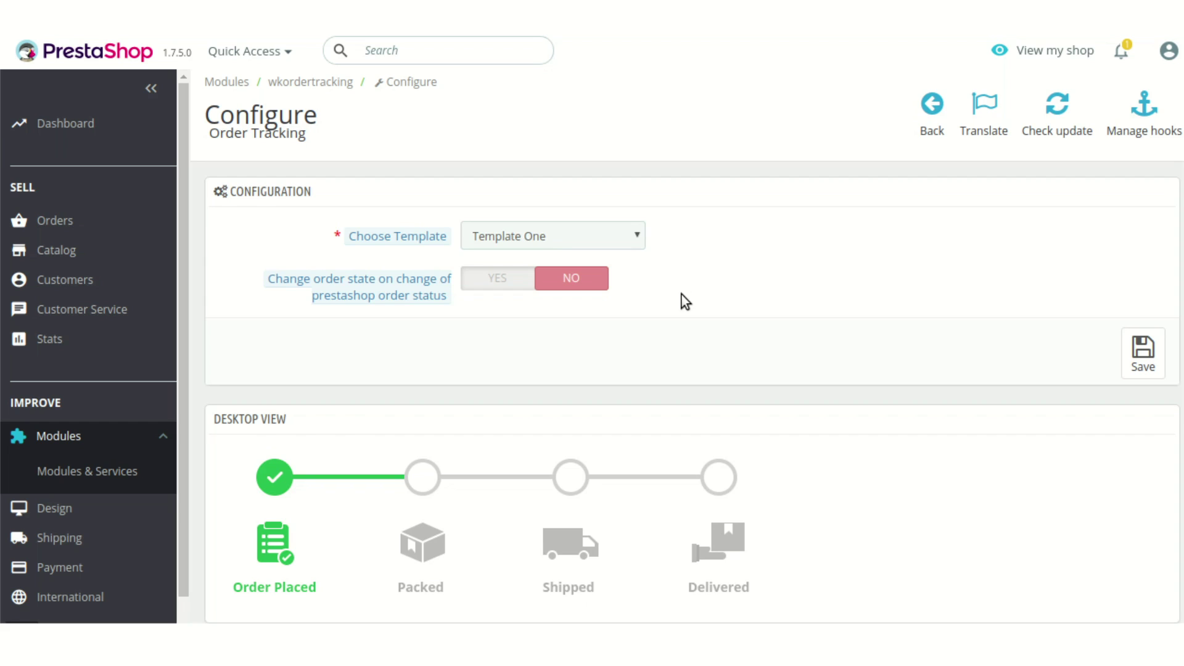
scroll(683, 294, down, 2)
scroll(682, 295, up, 2)
click(624, 238)
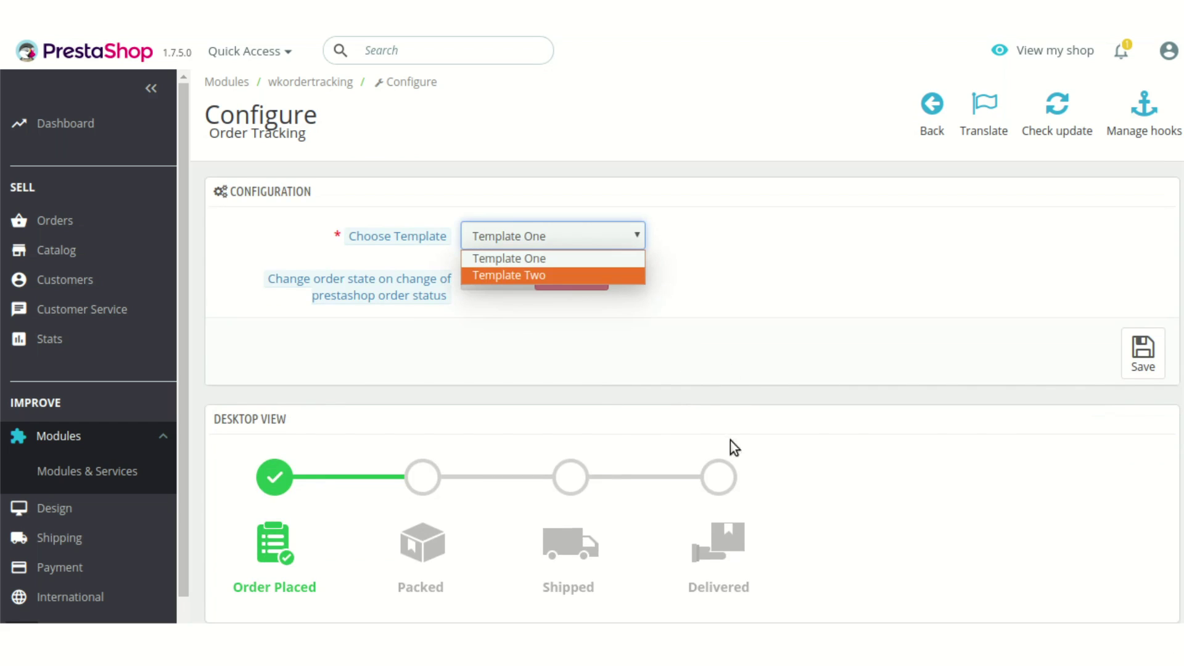
click(822, 384)
scroll(817, 377, down, 5)
scroll(812, 375, down, 4)
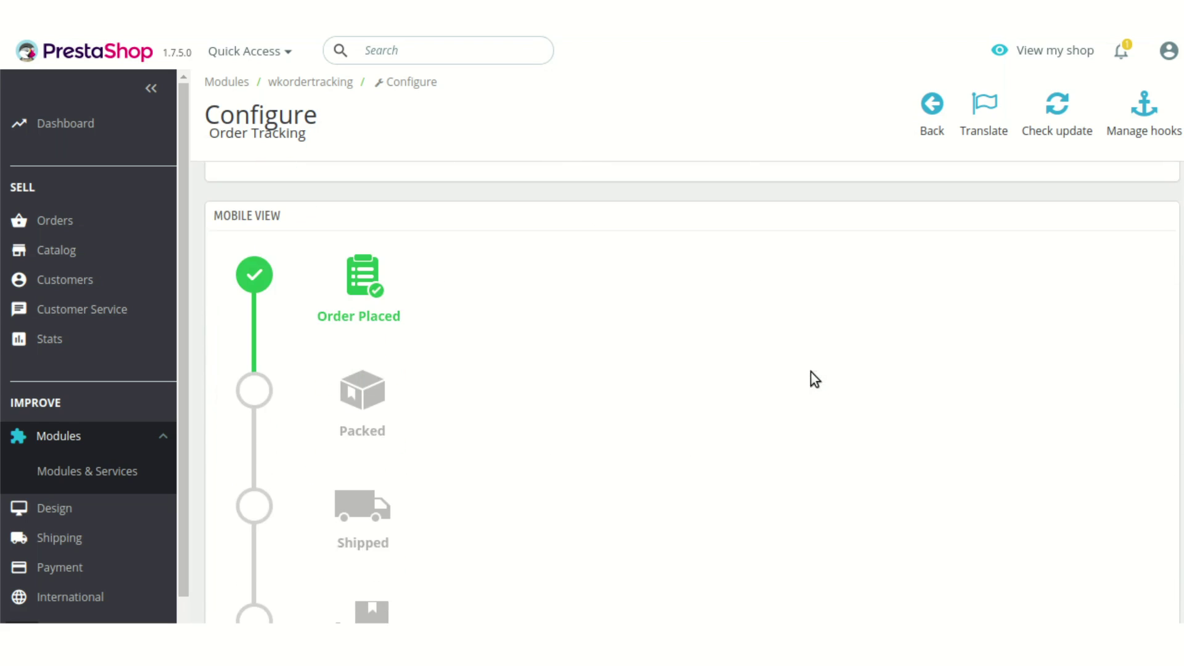
scroll(798, 380, up, 4)
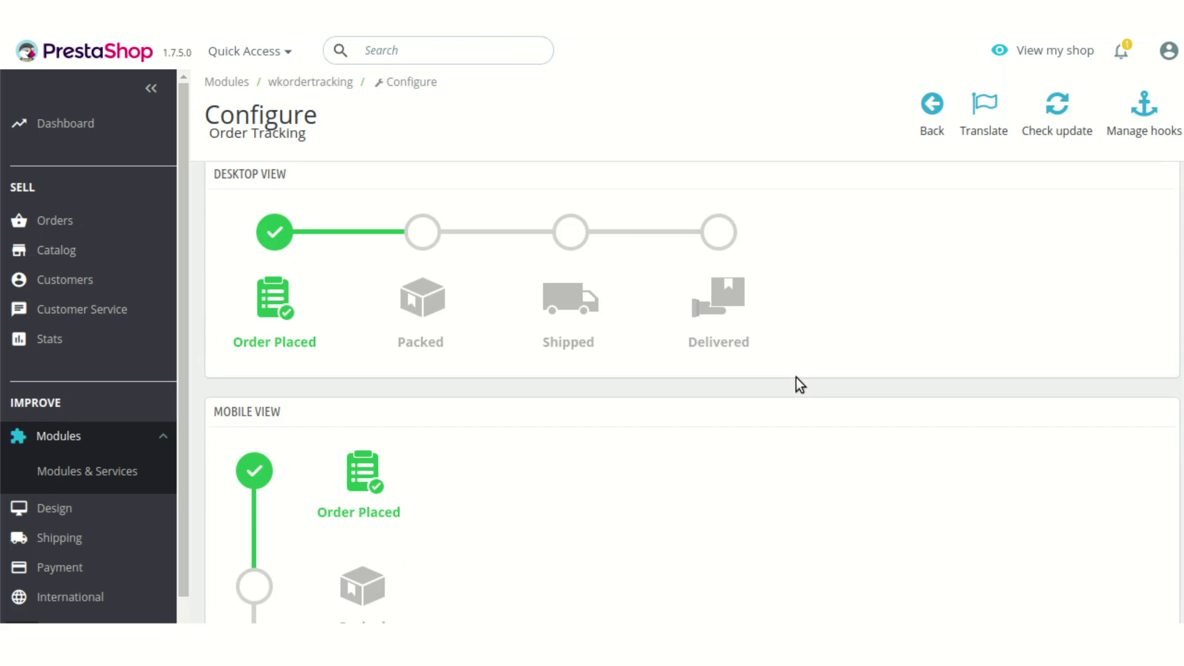
scroll(796, 379, up, 4)
Choose Template Two for the order tracking display and examine its desktop and mobile previews
click(638, 240)
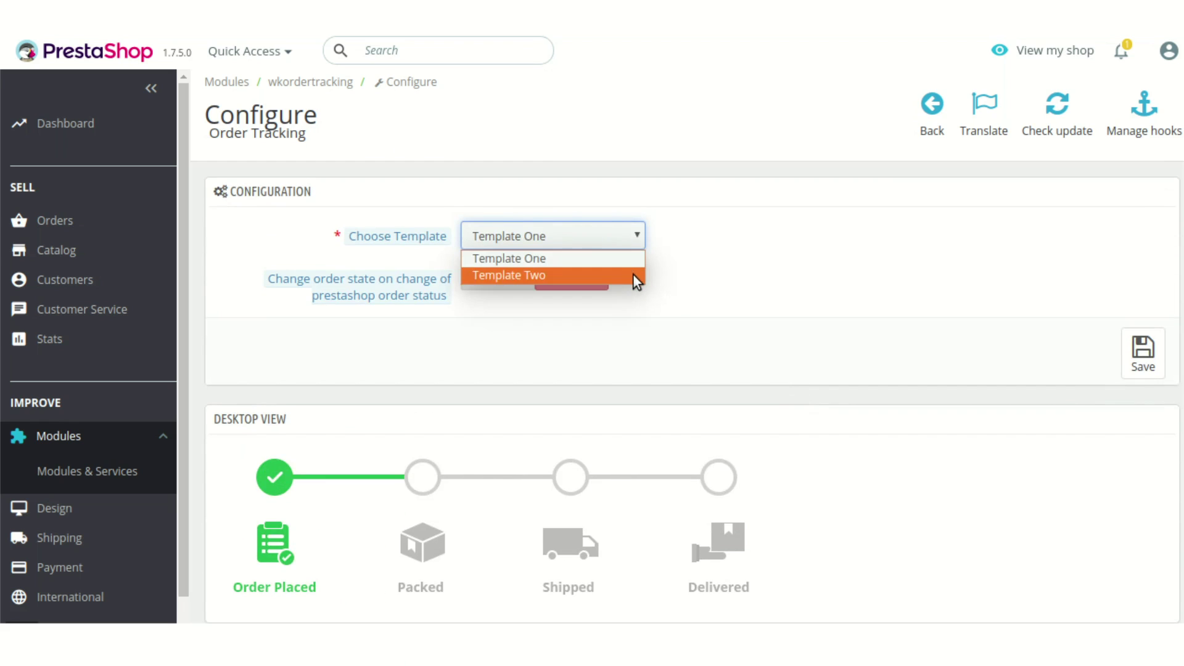
click(633, 276)
scroll(826, 445, down, 3)
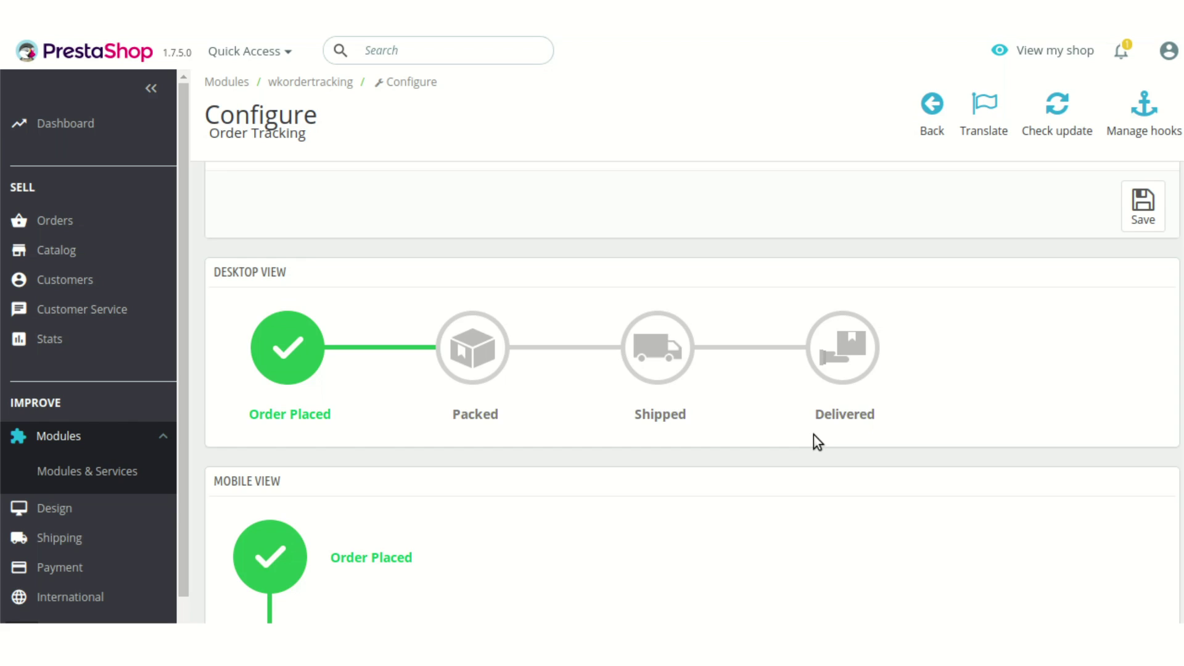
scroll(813, 434, up, 3)
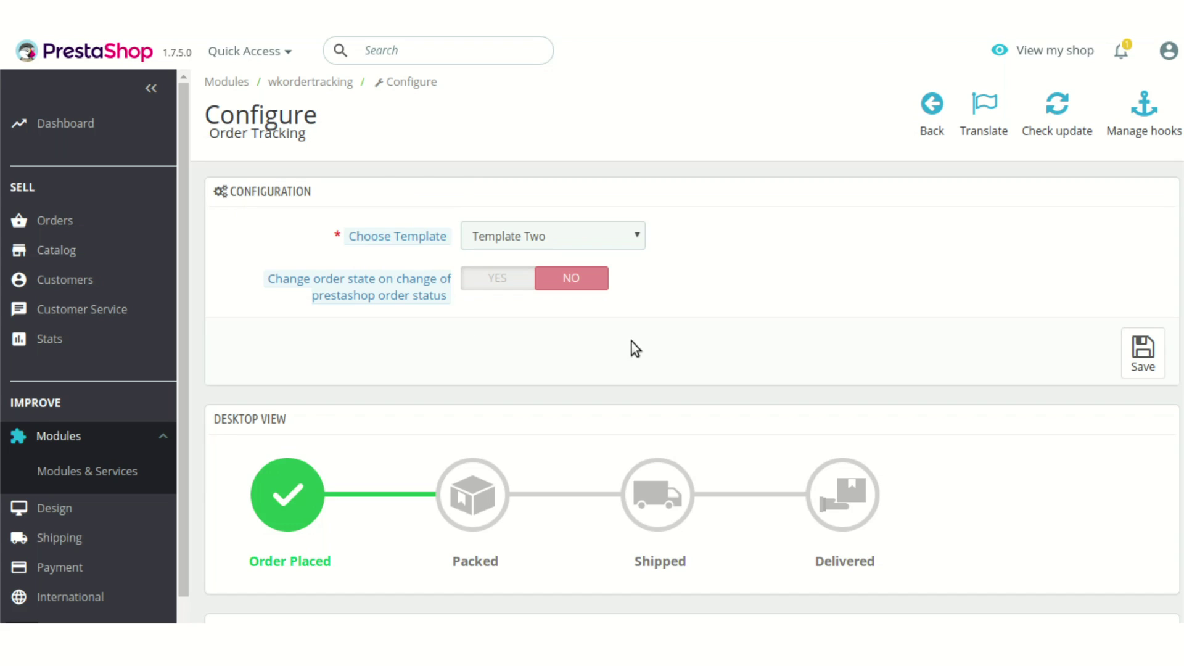
scroll(631, 342, down, 2)
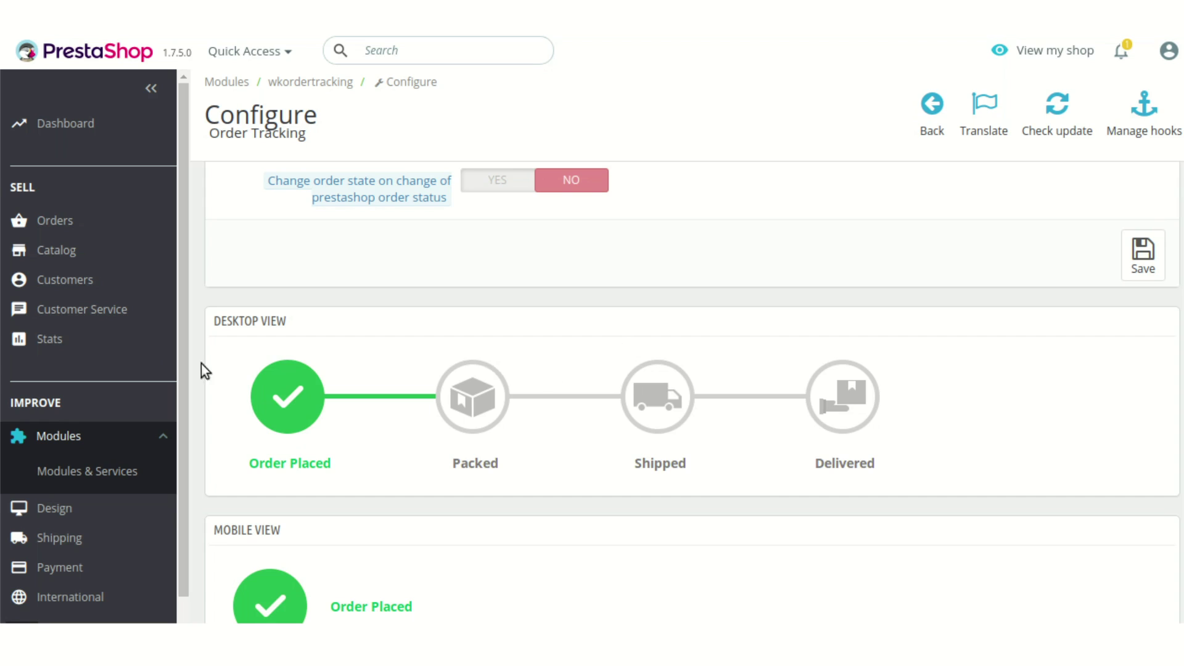
In the order tracking states list, move Packed to position 1 and try to return it below Order Placed
mouse_move(163, 233)
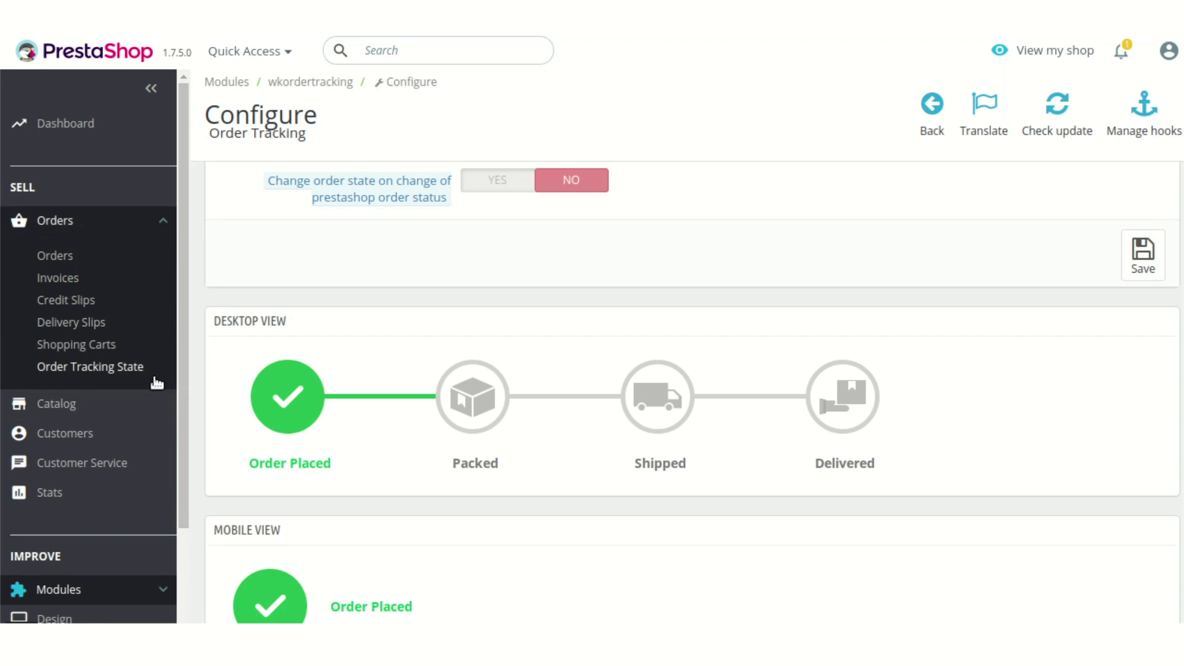
click(146, 373)
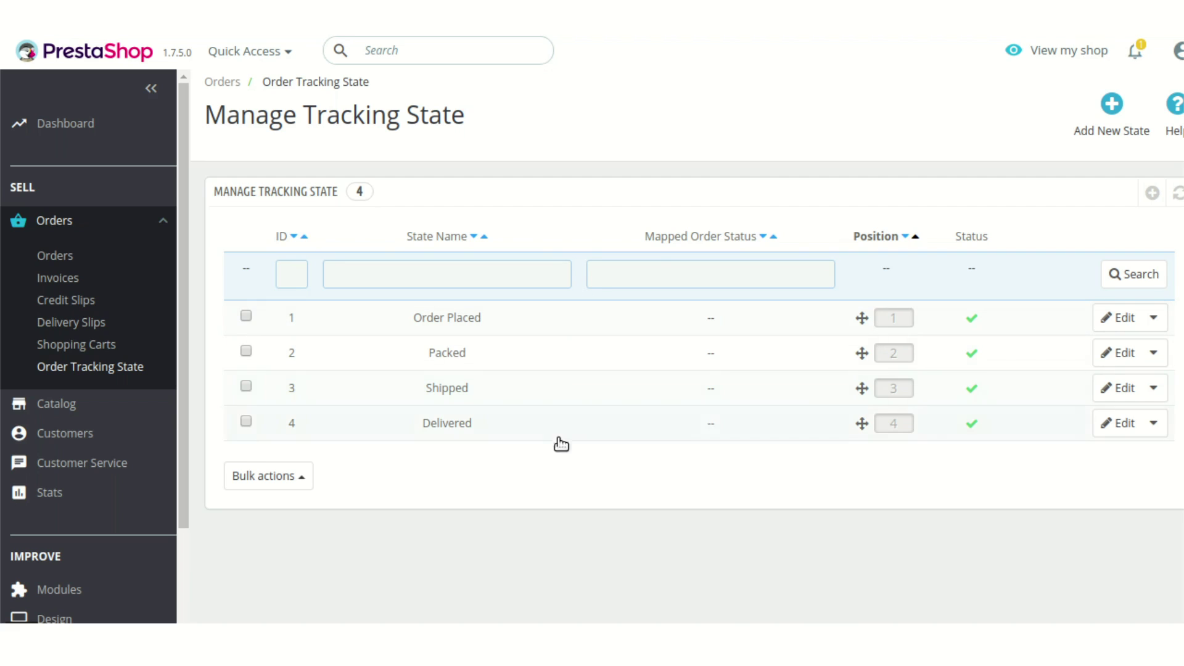
drag(862, 352, 856, 321)
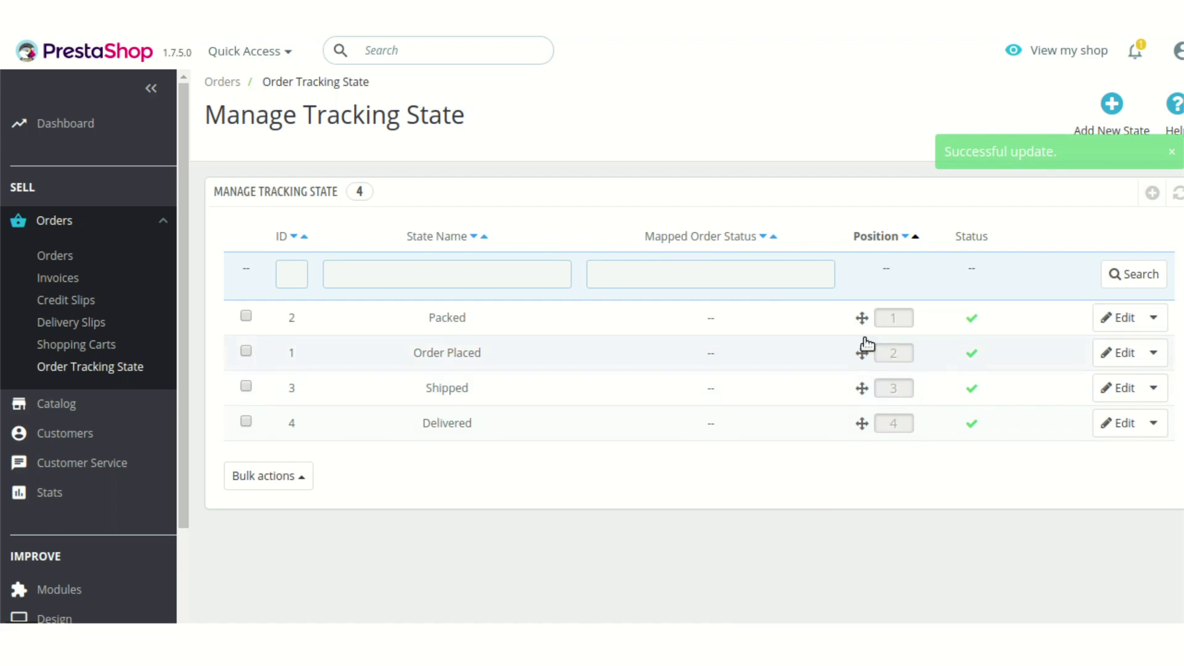
drag(861, 319, 861, 320)
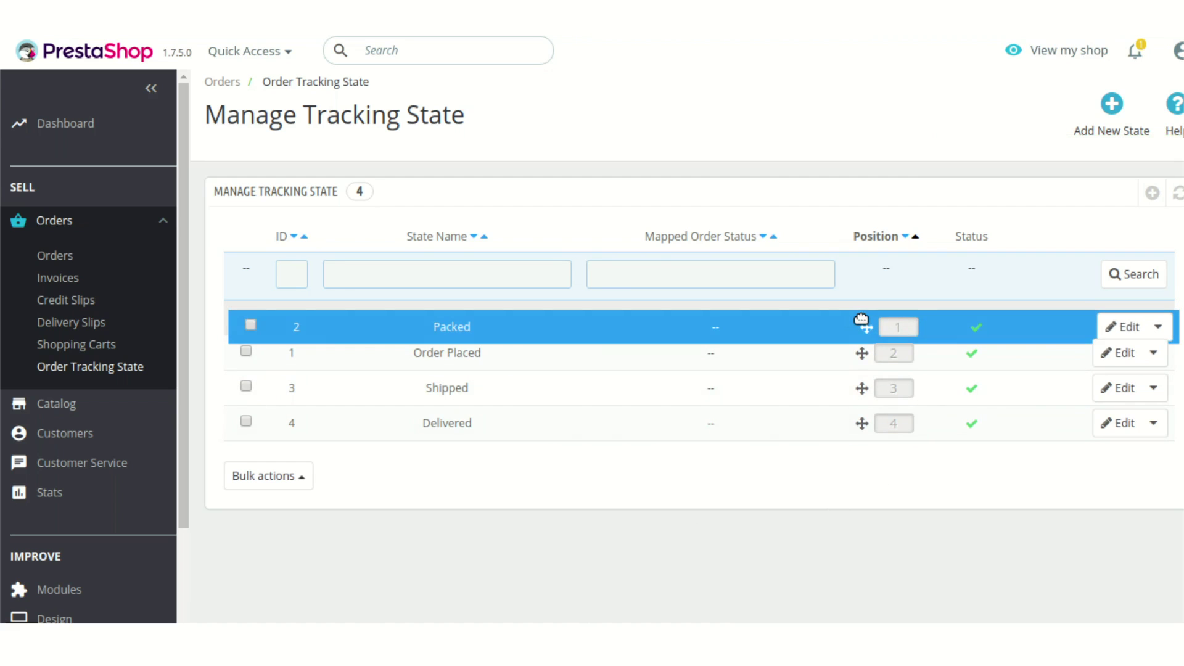
mouse_move(862, 319)
mouse_down()
mouse_move(868, 350)
mouse_move(862, 319)
mouse_up()
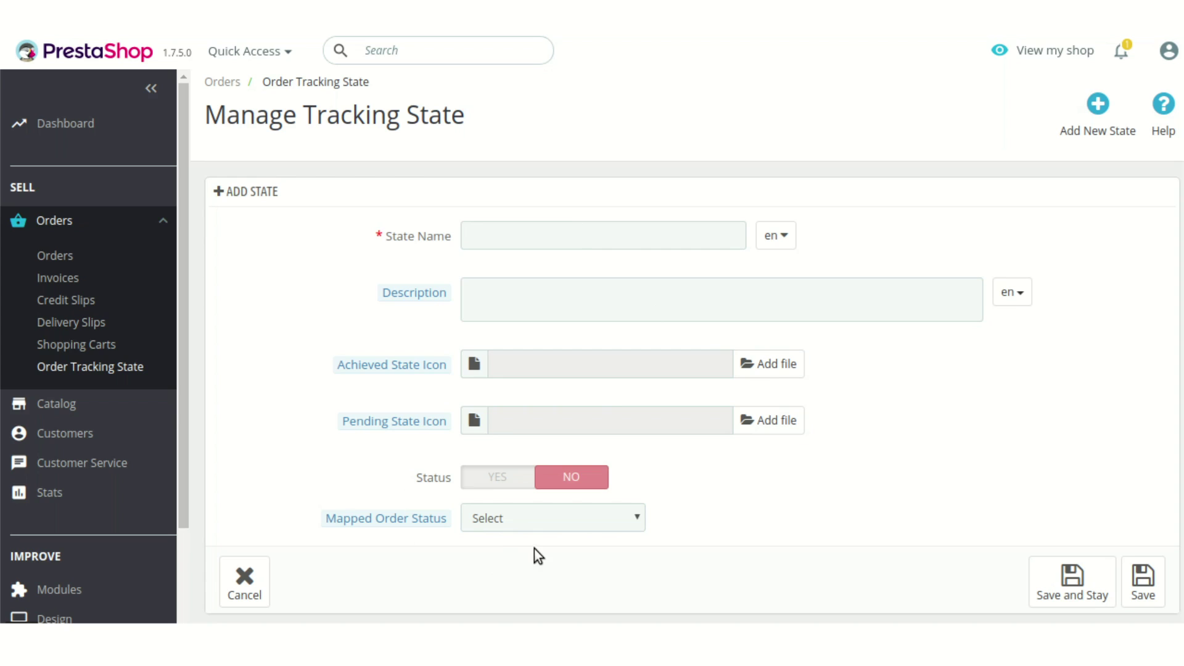
Review the mapped order status options for a new state and the Order Placed state's icon and status settings
click(593, 514)
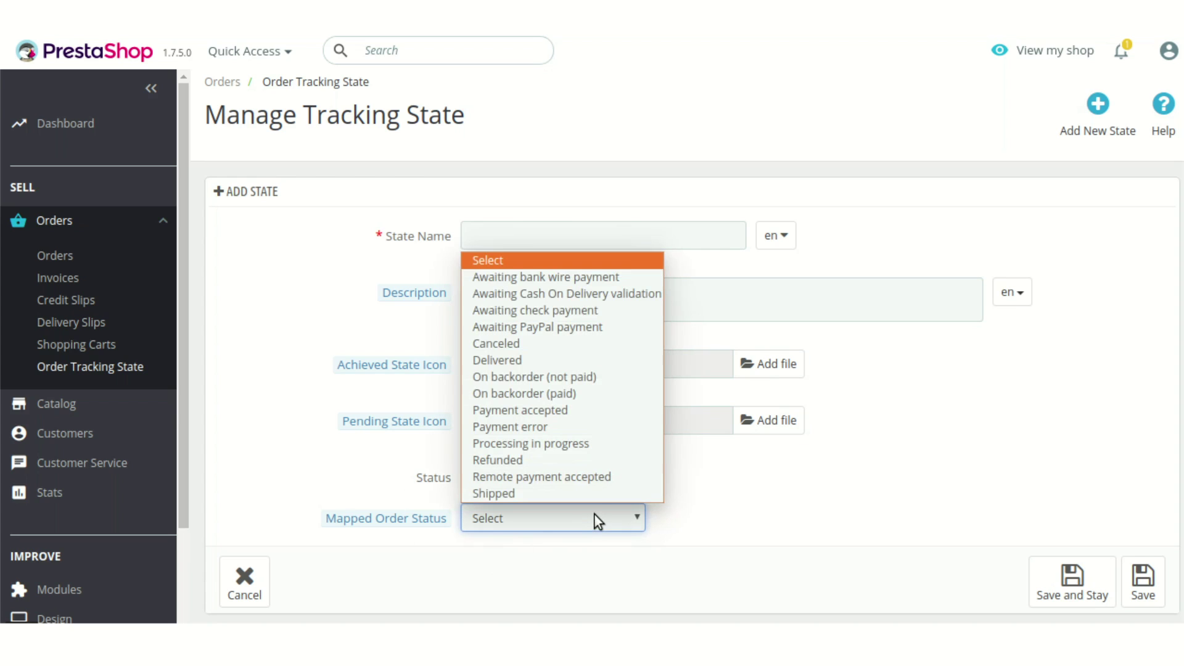
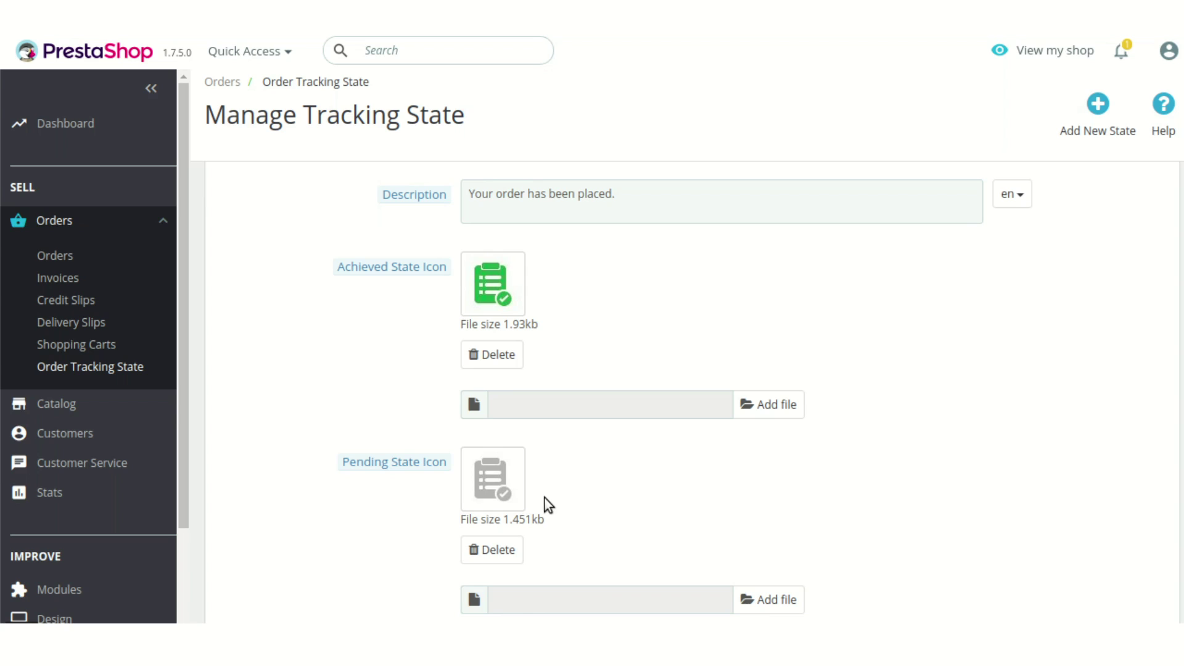
scroll(546, 498, down, 3)
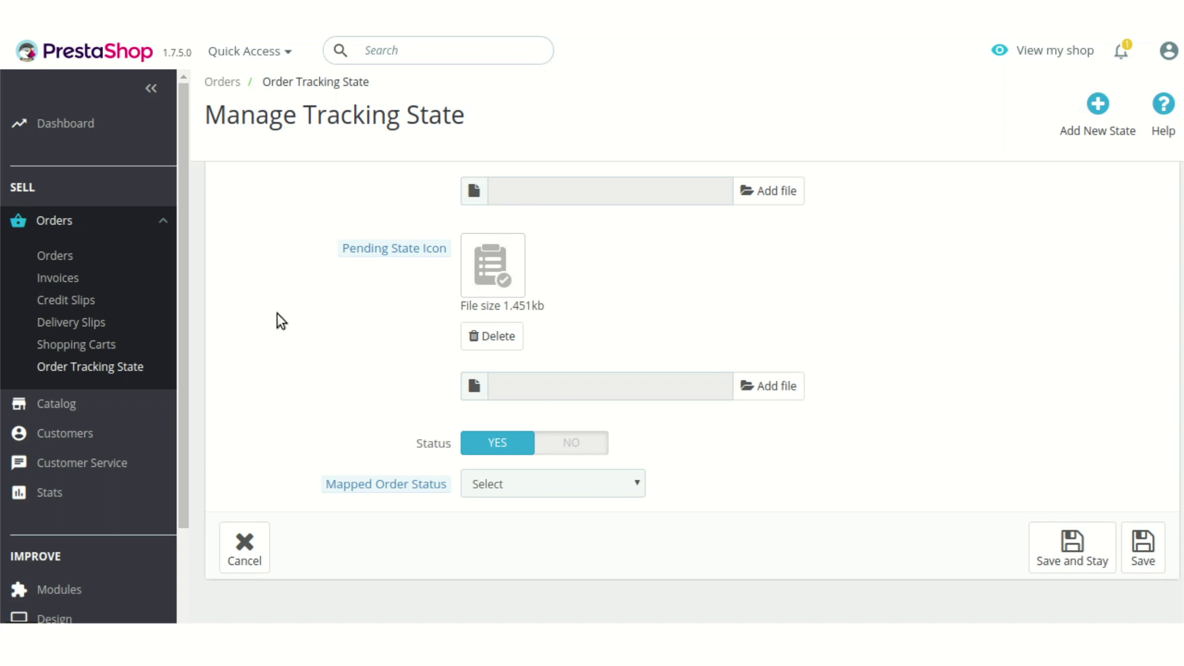
Open the orders list and view the tracking state options for the order with ID 11
click(72, 259)
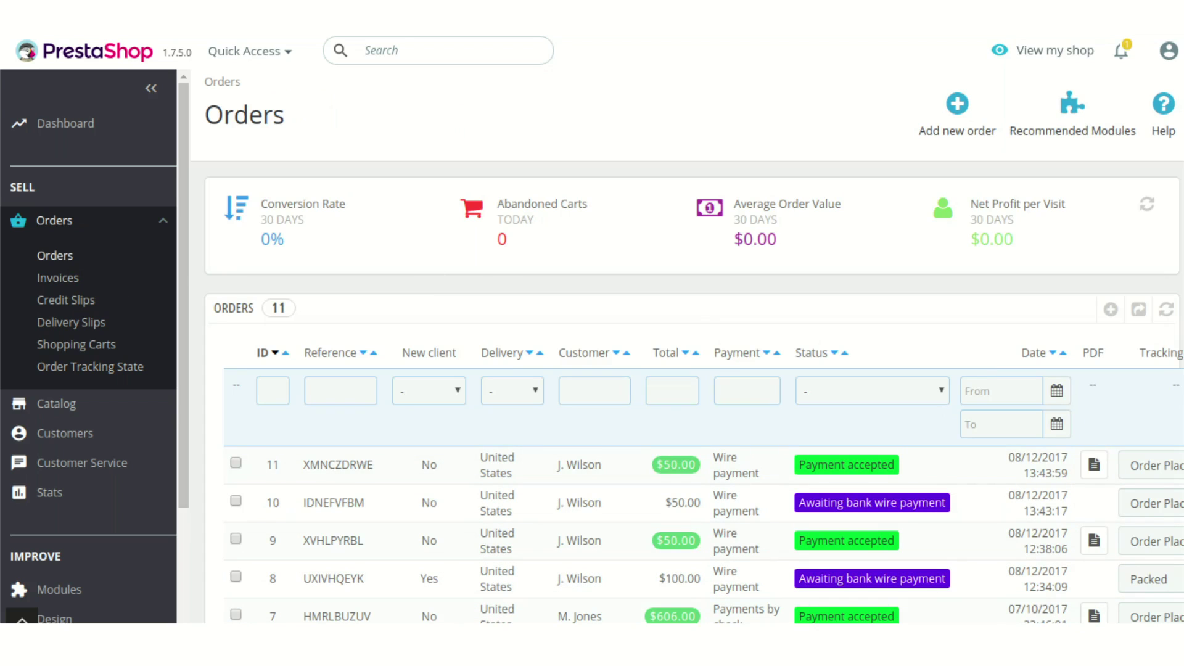
scroll(1109, 380, right, 5)
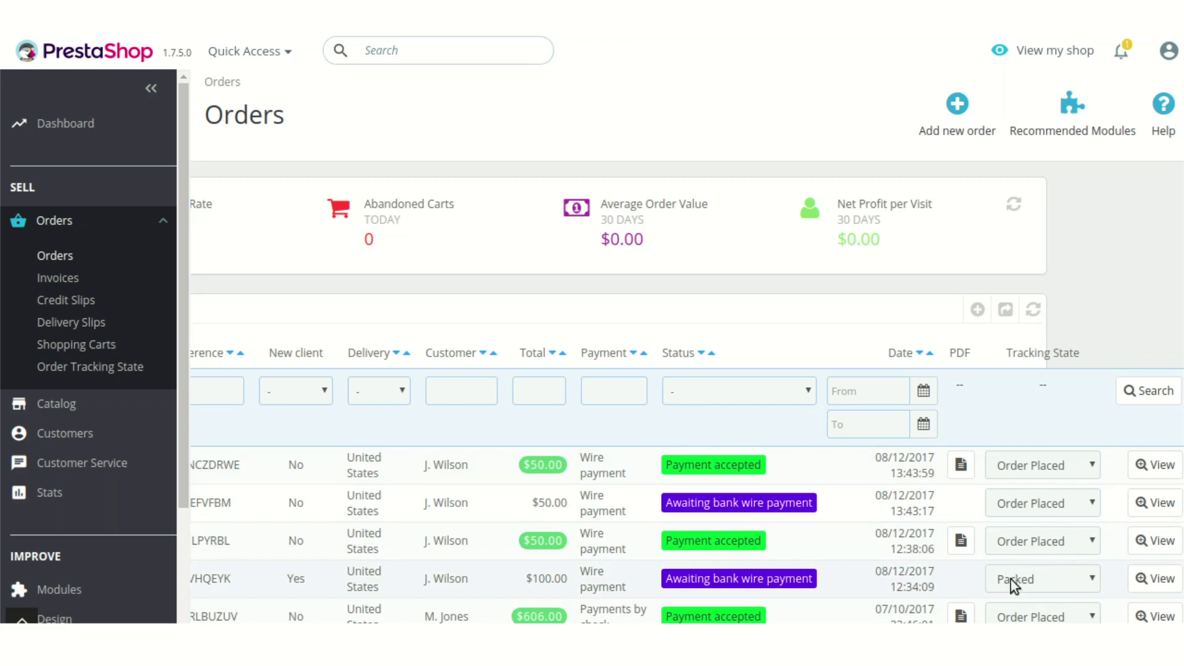
click(1093, 468)
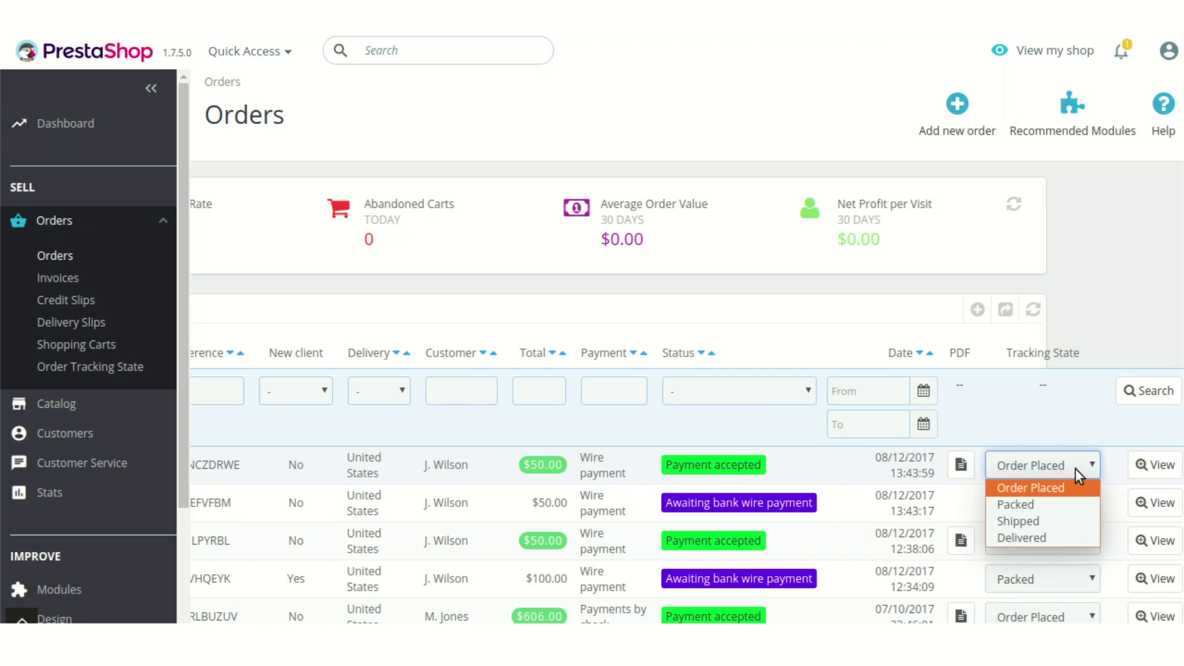
click(1120, 278)
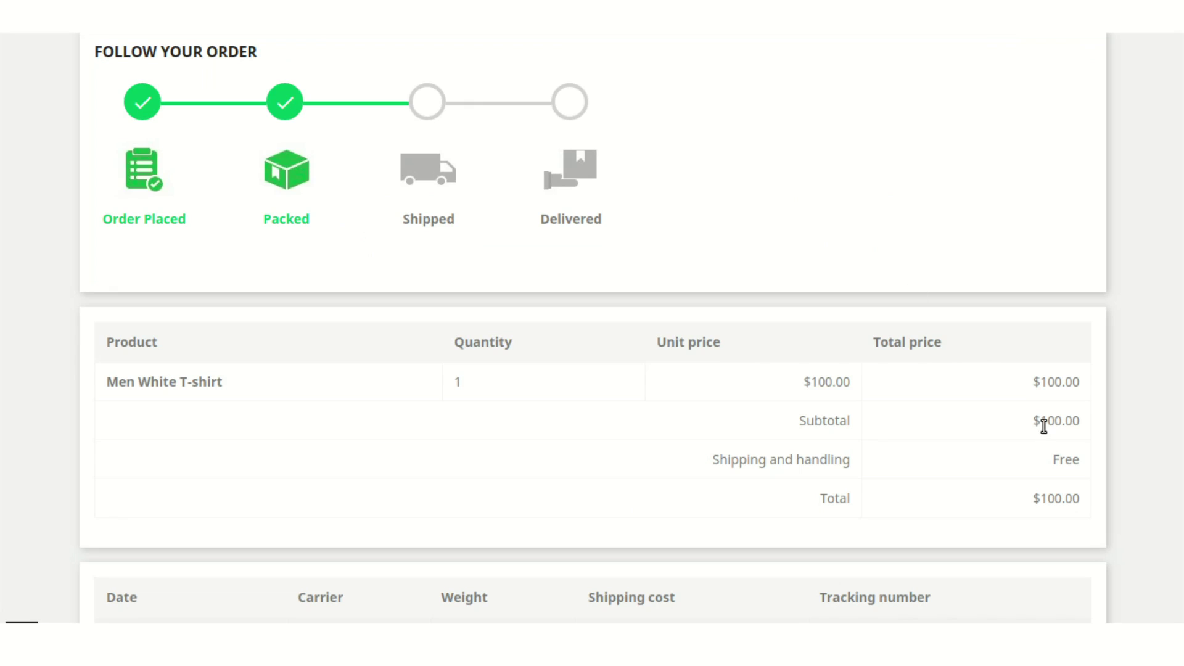
Examine the storefront order details page, including the order status history, addresses and the Follow Your Order tracking progress
scroll(1045, 417, up, 5)
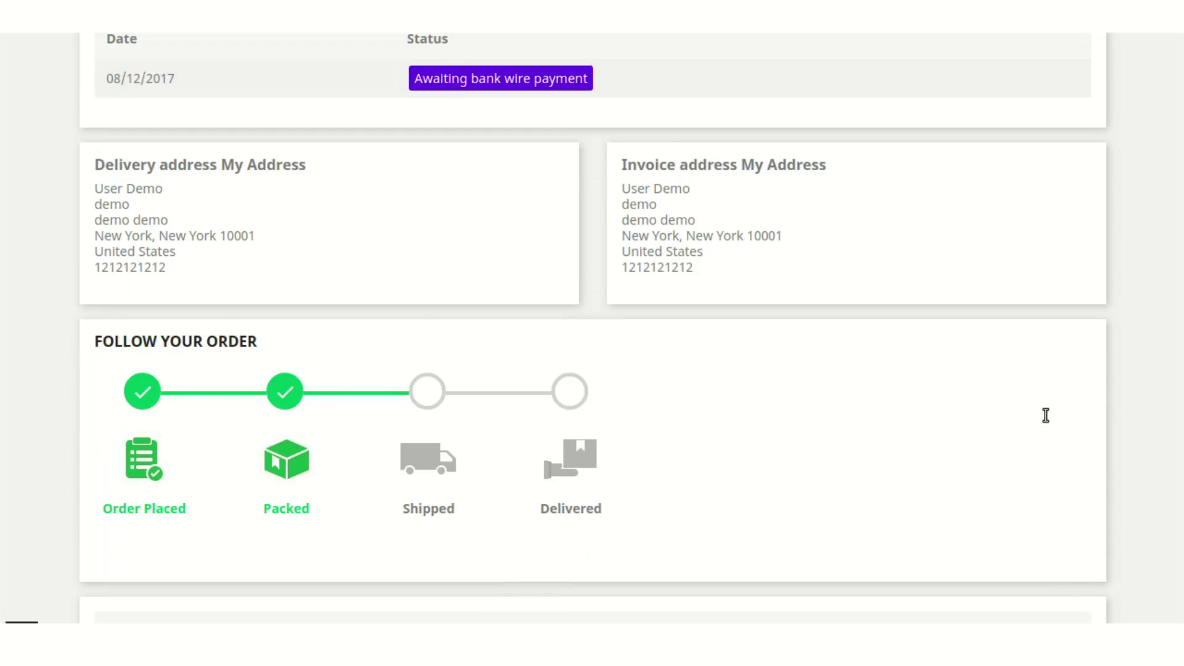
scroll(1045, 415, up, 3)
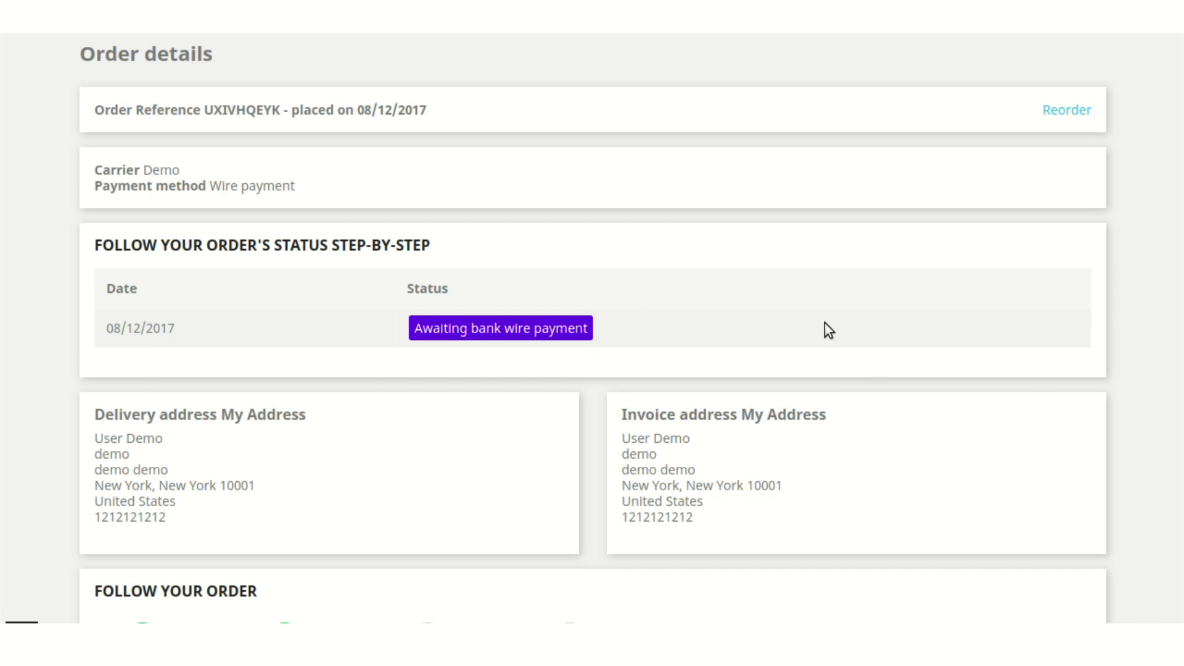
scroll(825, 323, up, 2)
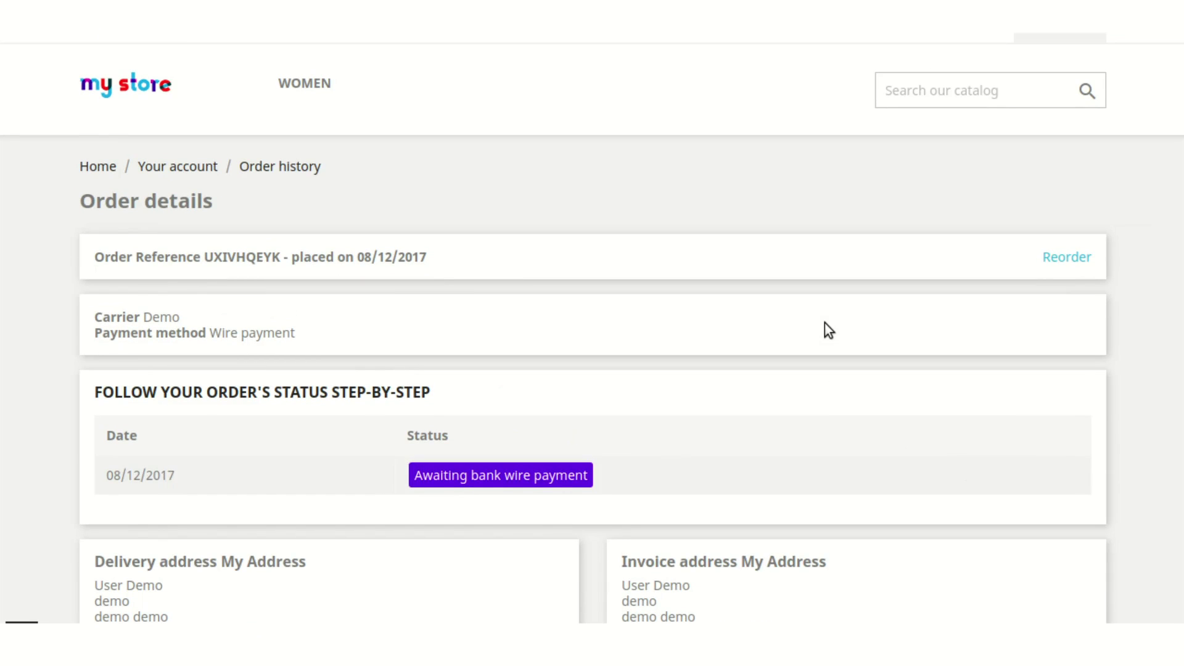
scroll(824, 323, down, 2)
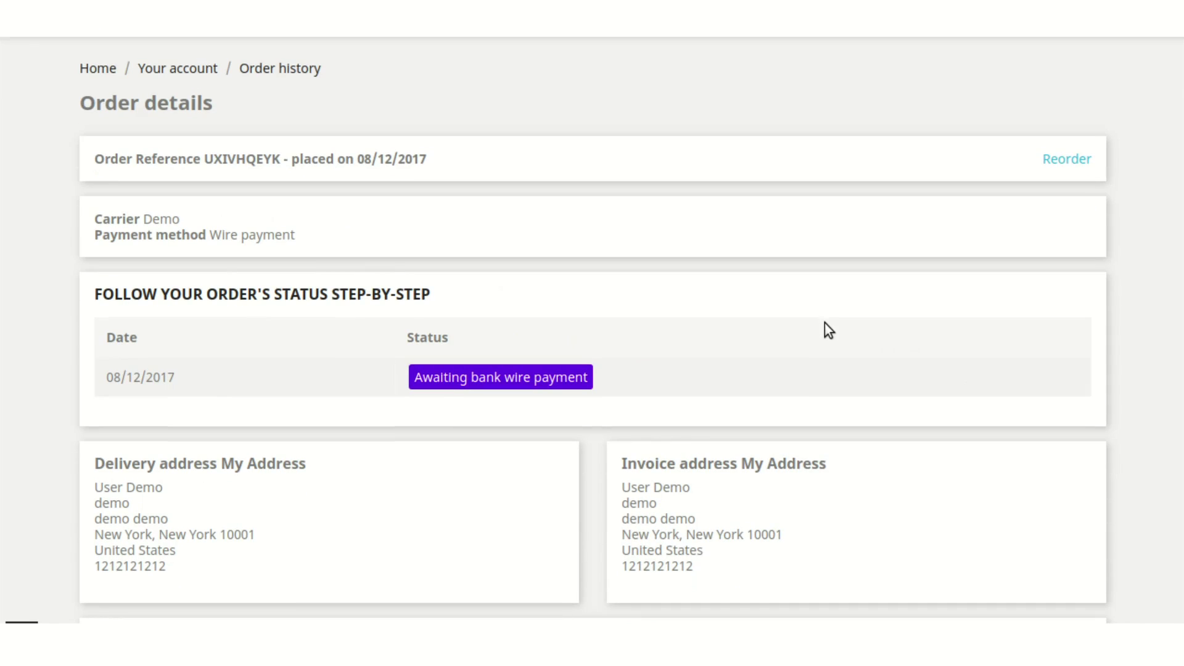
scroll(824, 323, down, 5)
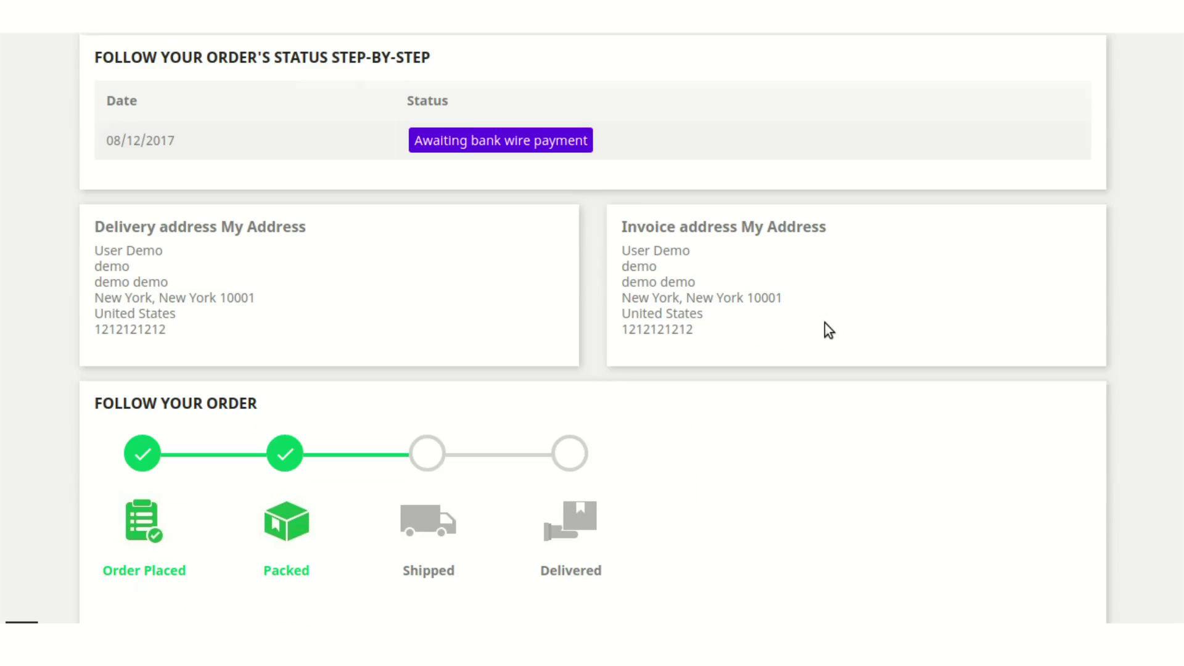
scroll(825, 323, down, 2)
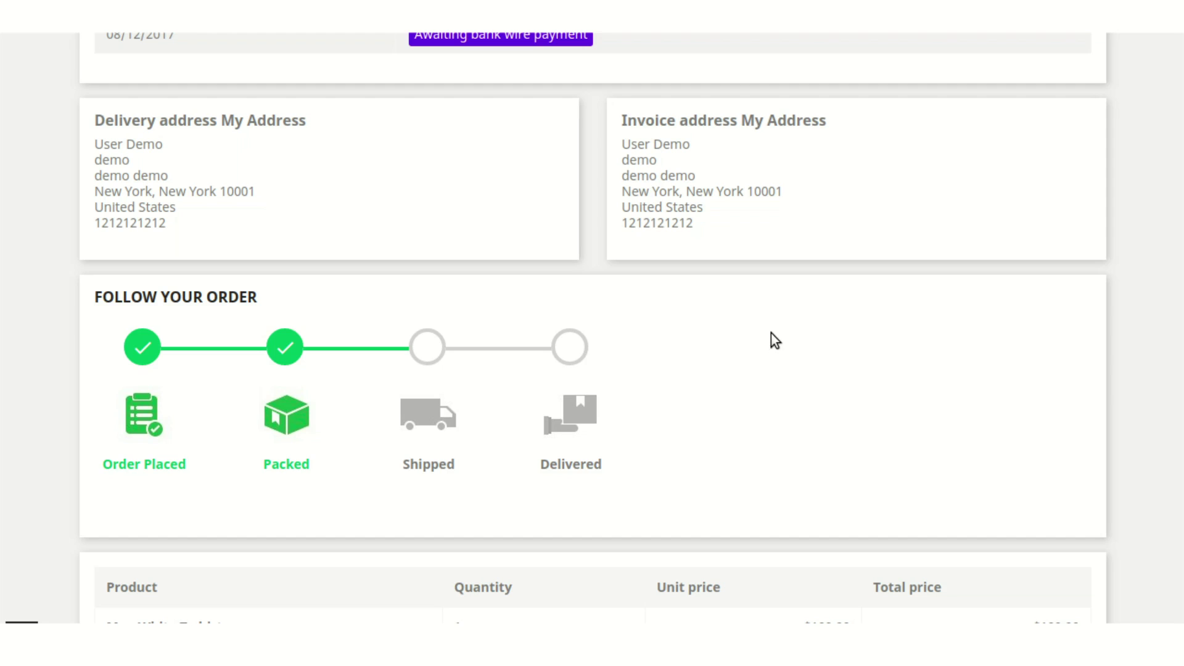
scroll(771, 333, up, 3)
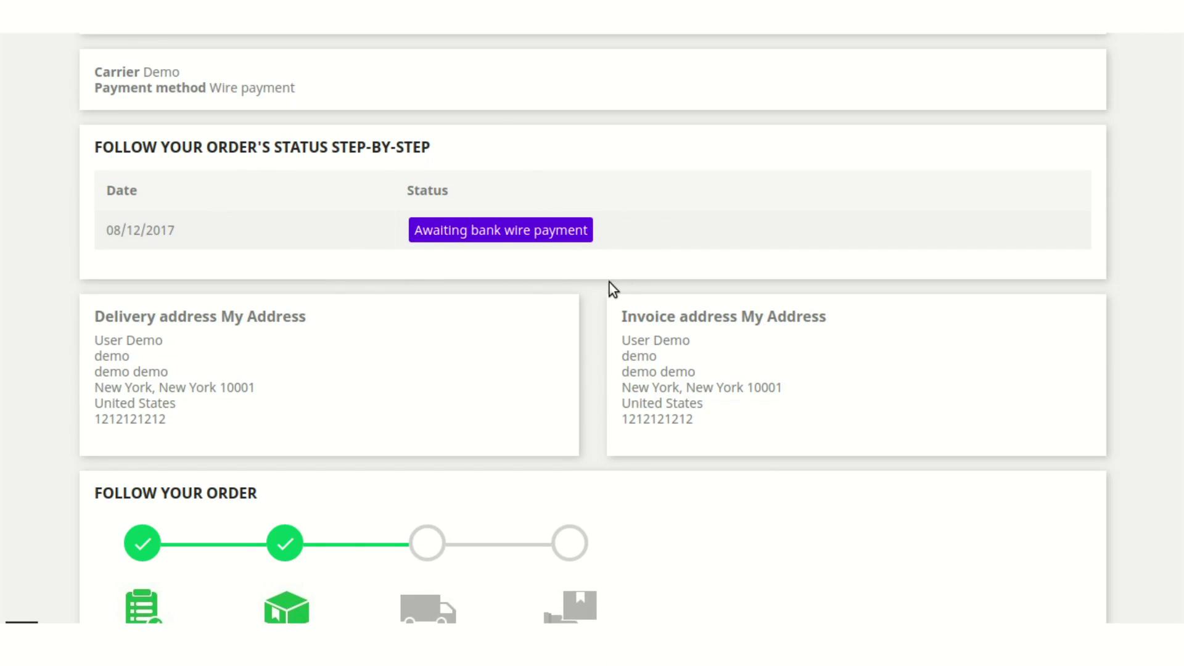
scroll(609, 282, down, 1)
scroll(502, 297, down, 3)
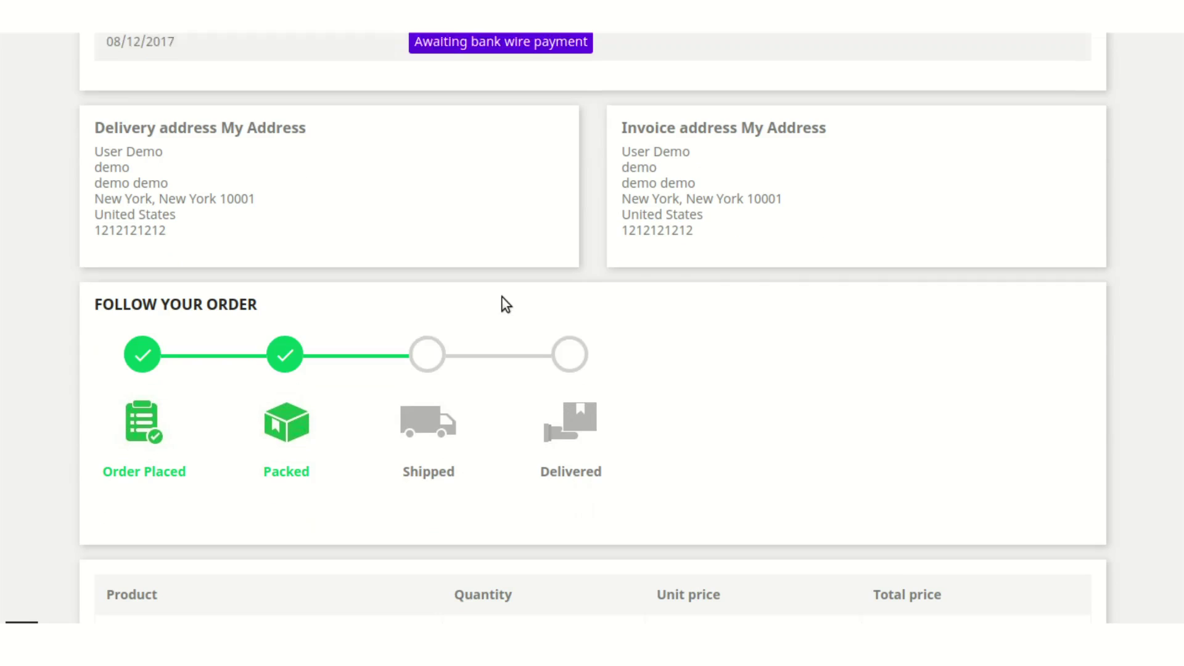